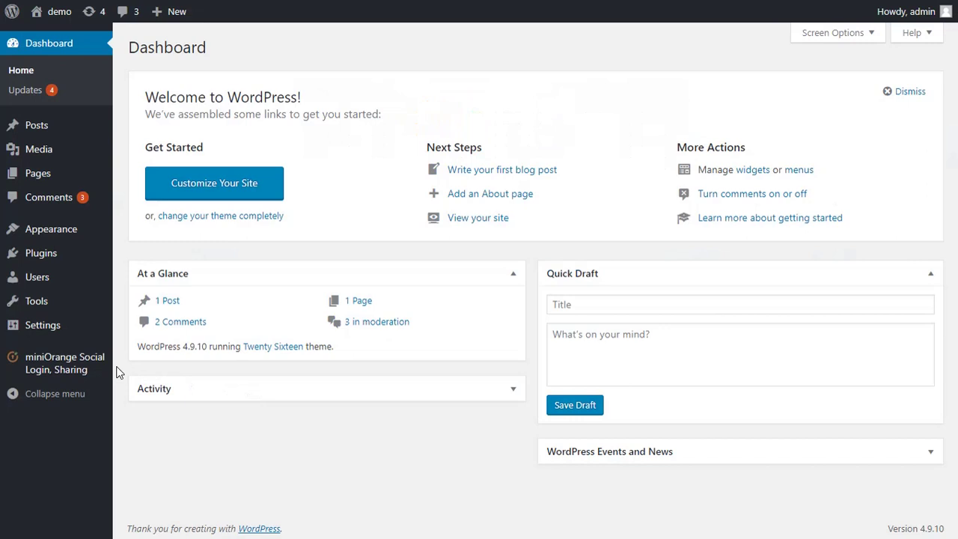
In miniOrange Social Login, tick Instagram under Select Apps and save the settings.
click(104, 371)
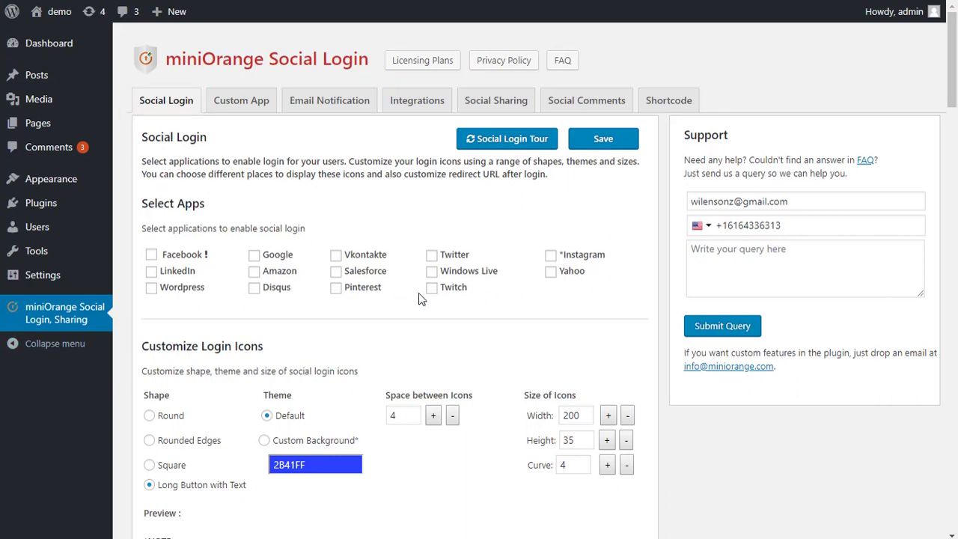
click(552, 256)
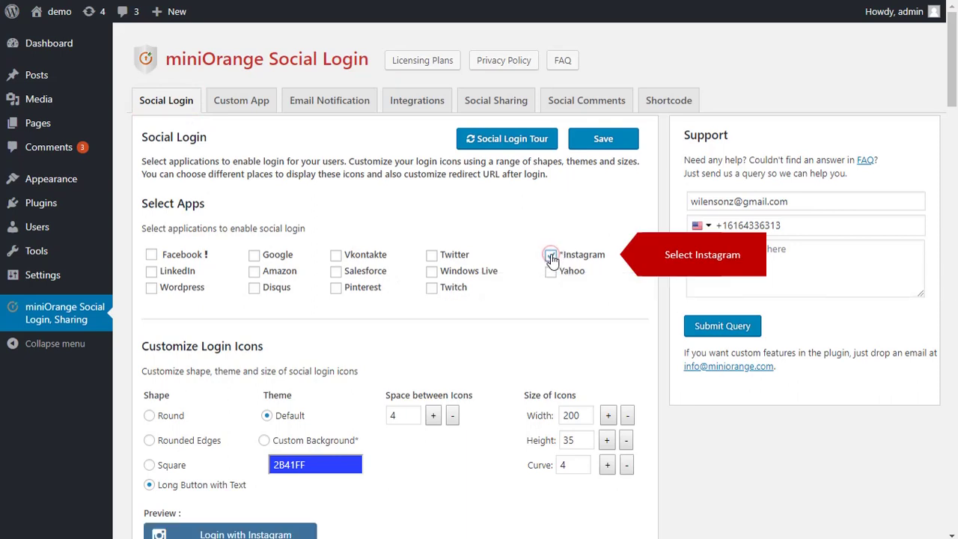
click(606, 143)
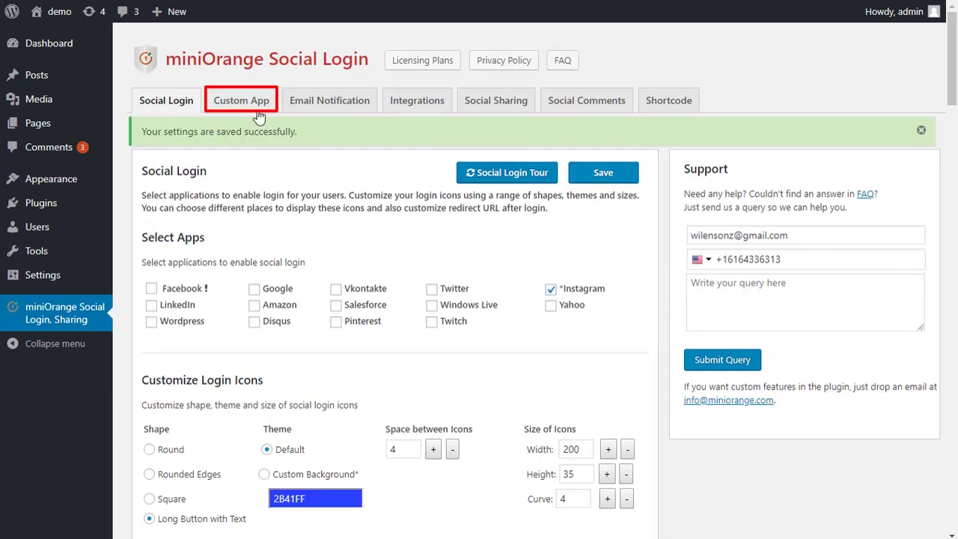
Add a new Custom App application with Instagram selected, and scroll to its setup instructions.
click(256, 110)
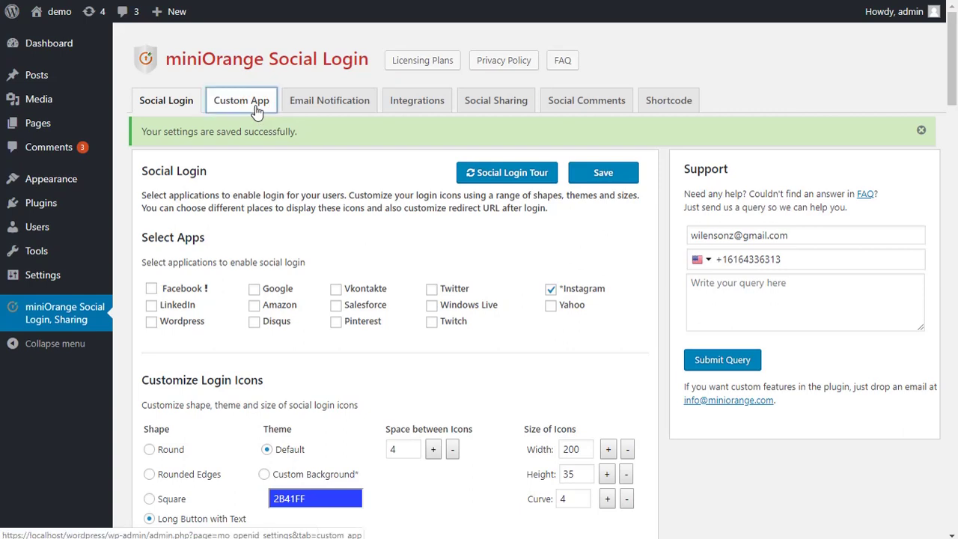
click(256, 110)
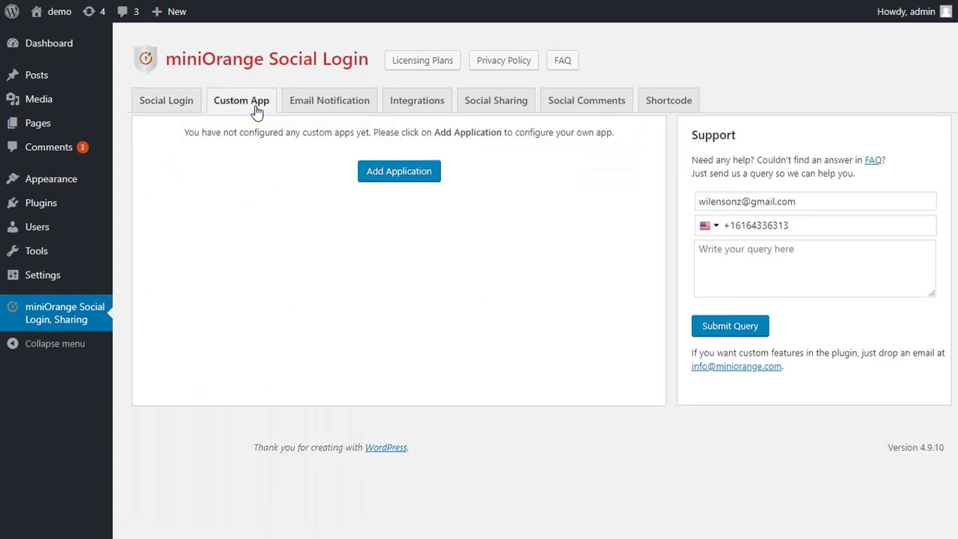
click(381, 176)
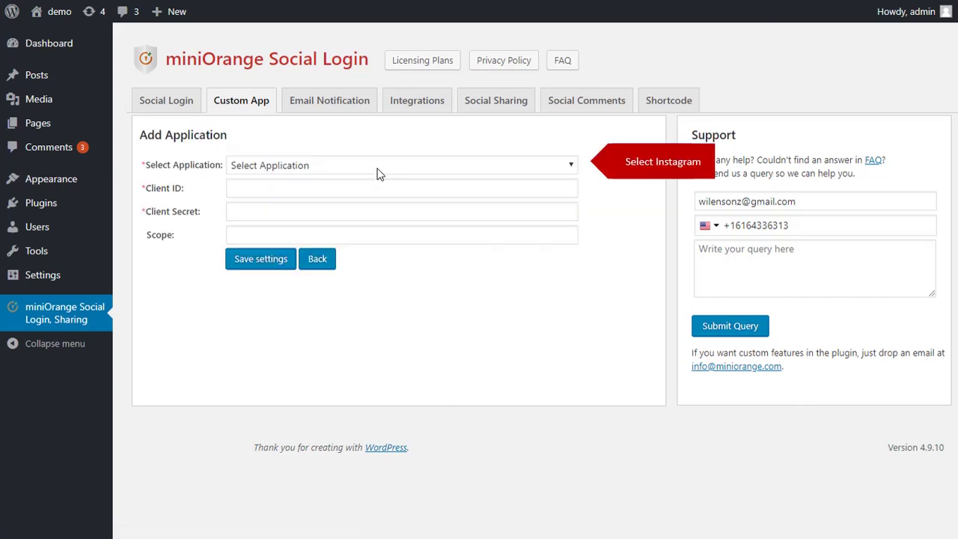
click(377, 169)
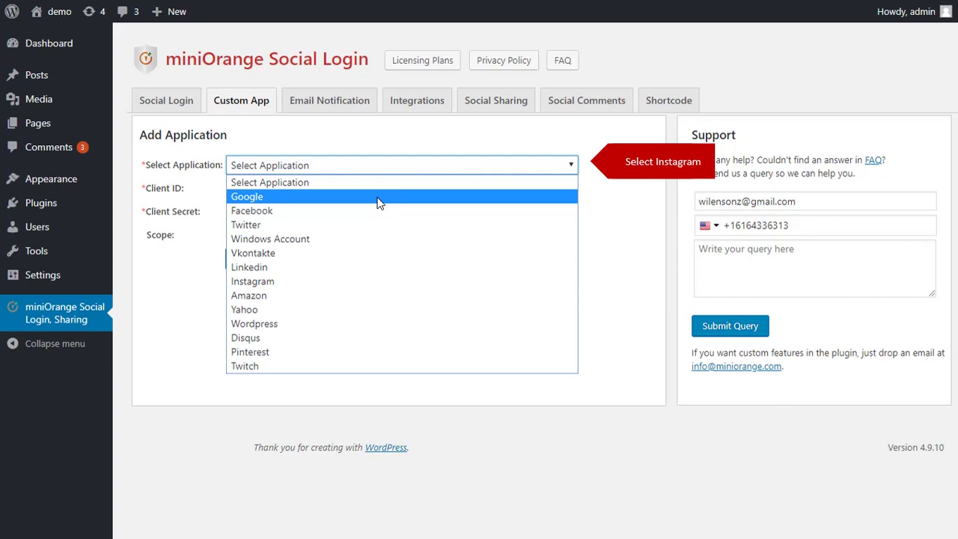
click(374, 281)
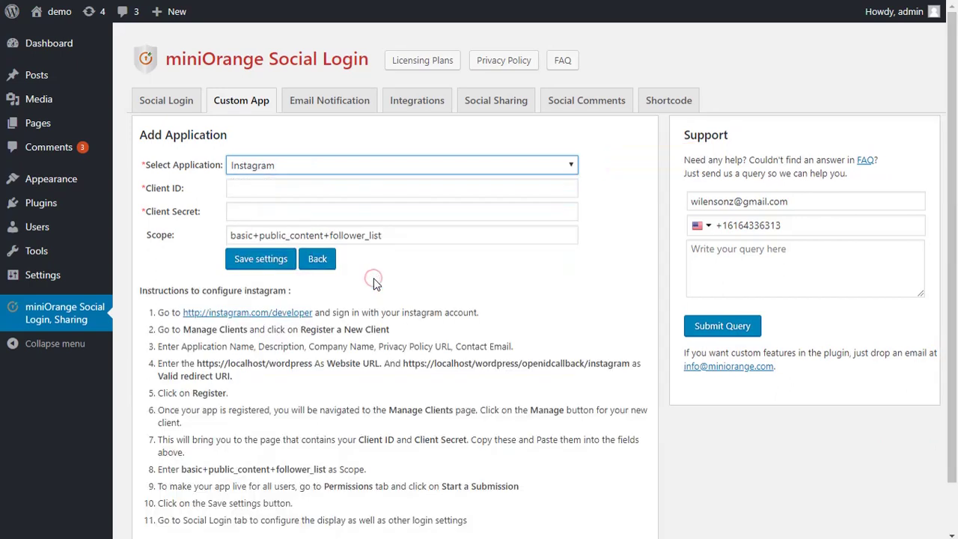
scroll(376, 284, down, 2)
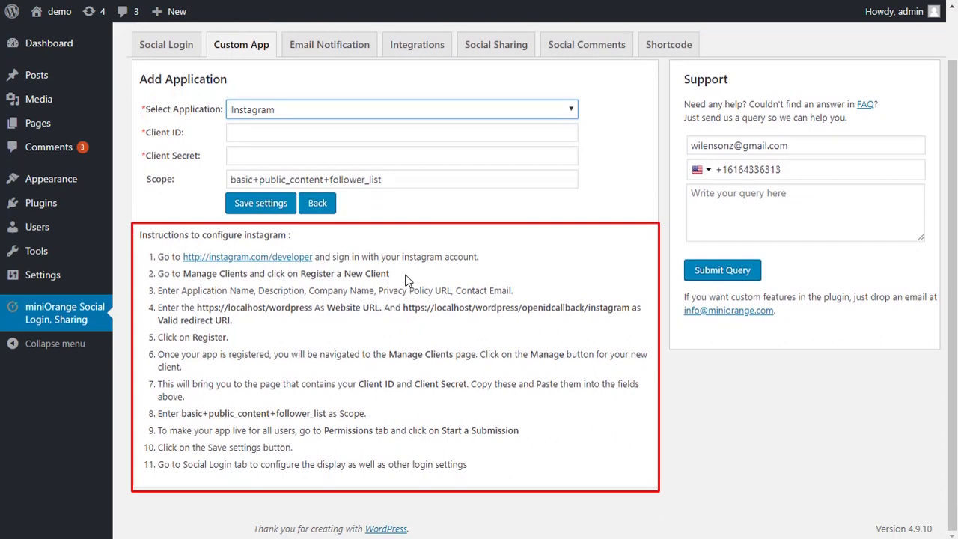
Follow the instagram.com/developer link and go to Manage Clients.
click(307, 258)
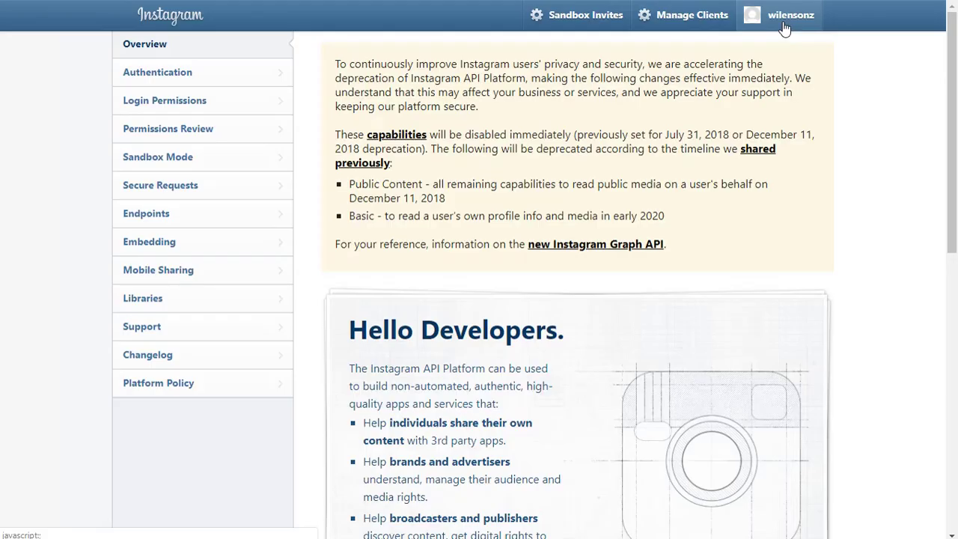
click(712, 23)
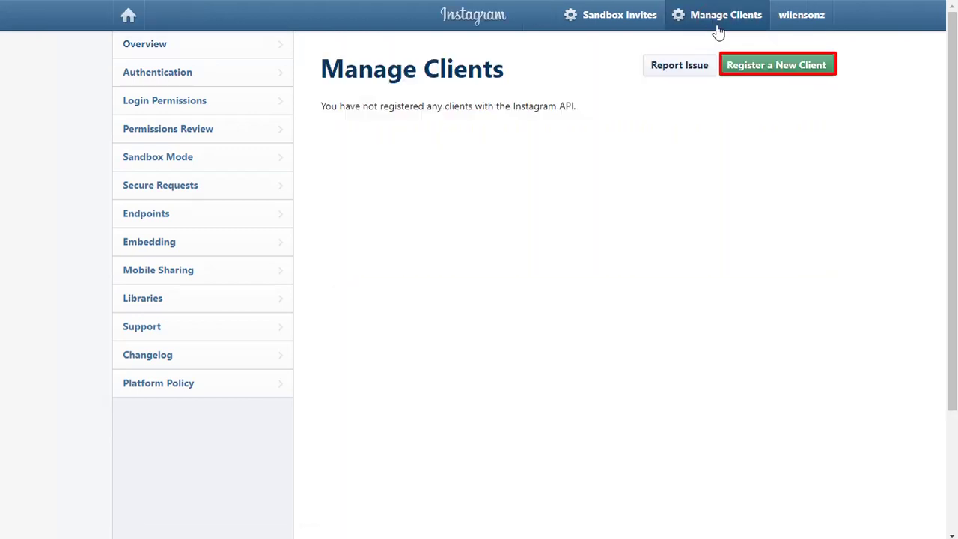
Register a new client named 'Demo', described 'Custom application setup', company 'miniOrange'.
click(748, 69)
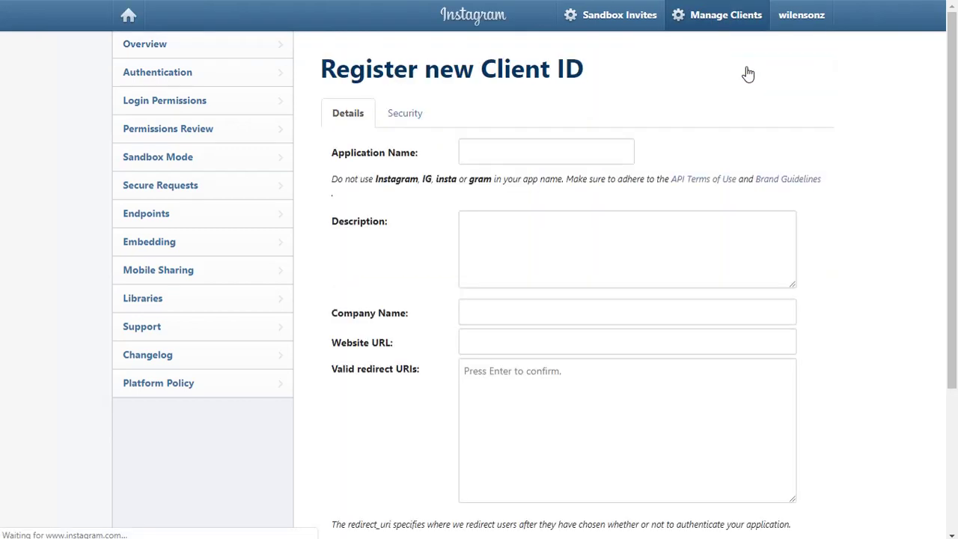
click(555, 145)
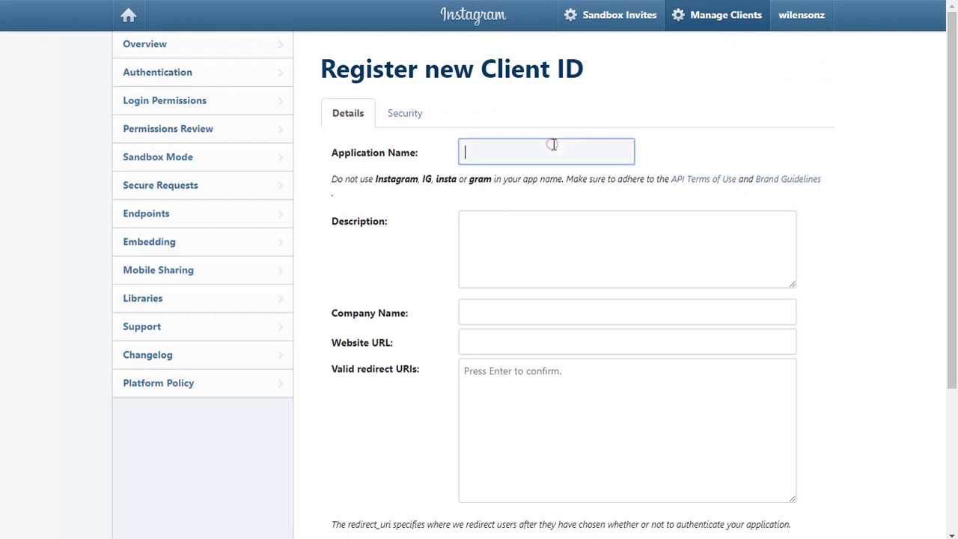
text(Demo)
click(489, 241)
text(Cust)
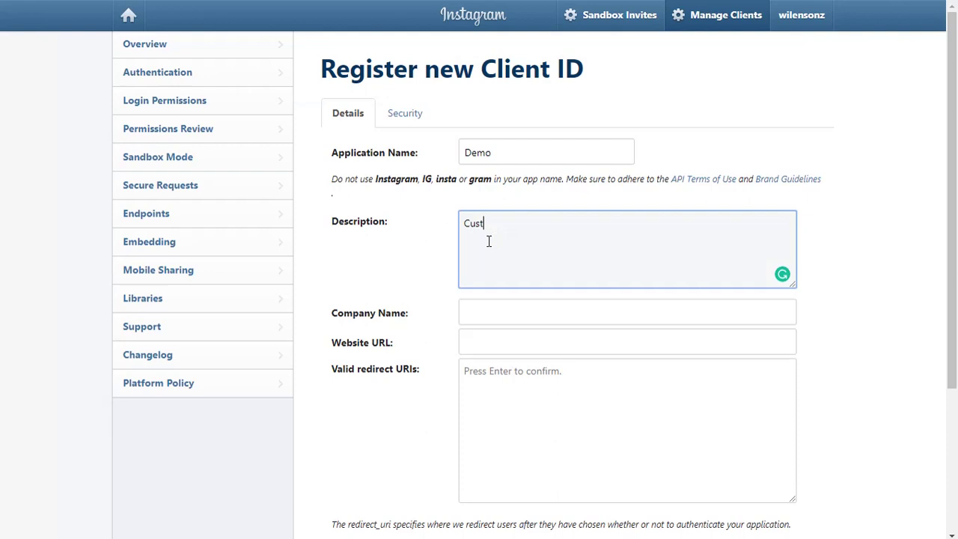
text(om application se)
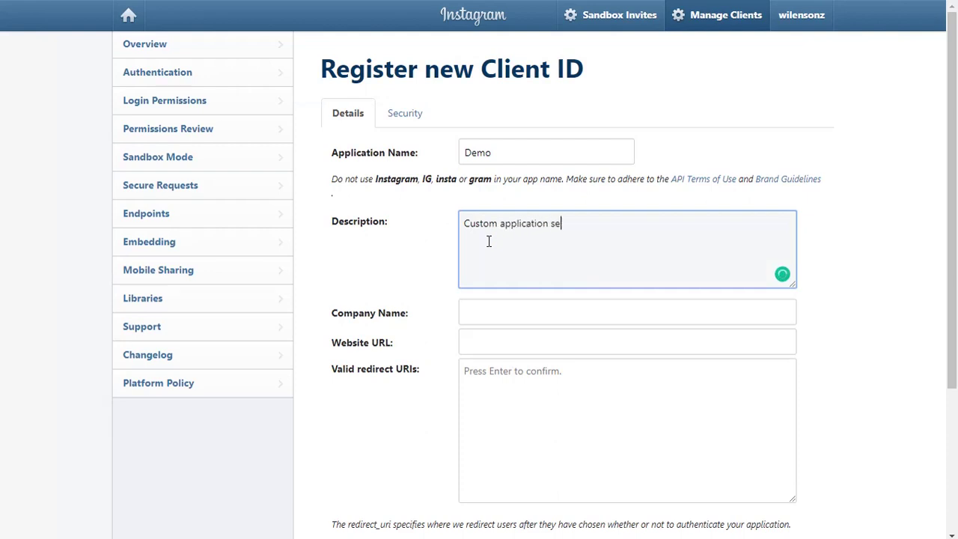
text(tup)
click(481, 309)
text(miniOra)
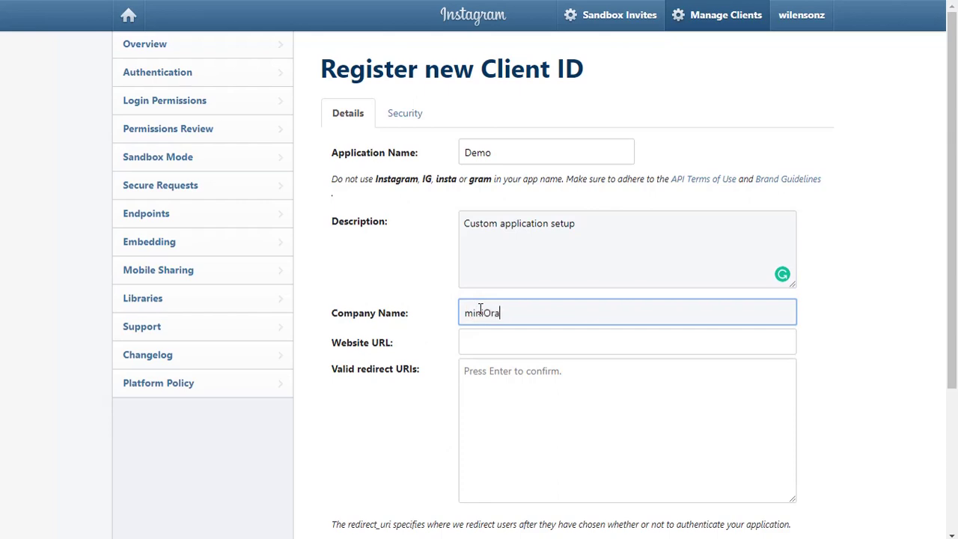
text(nge)
click(482, 342)
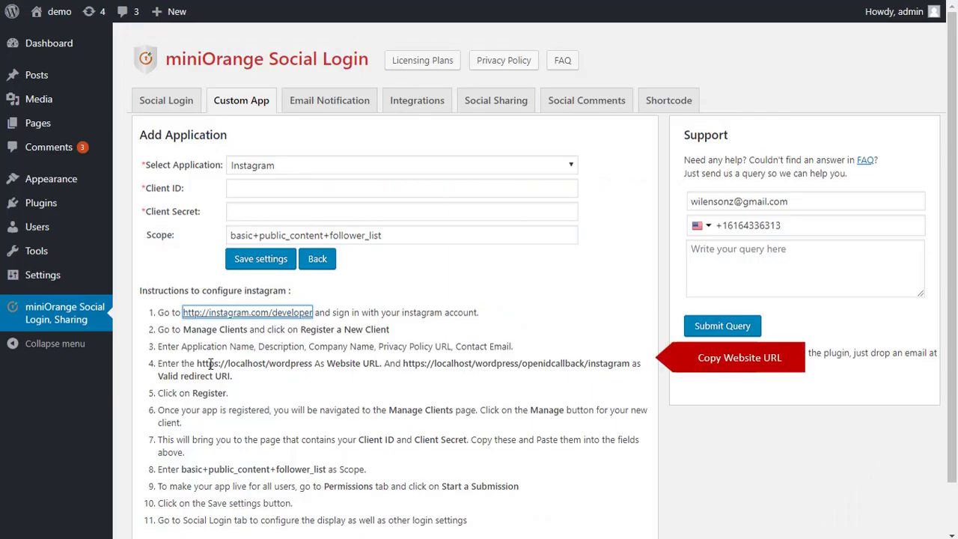
drag(197, 364, 313, 366)
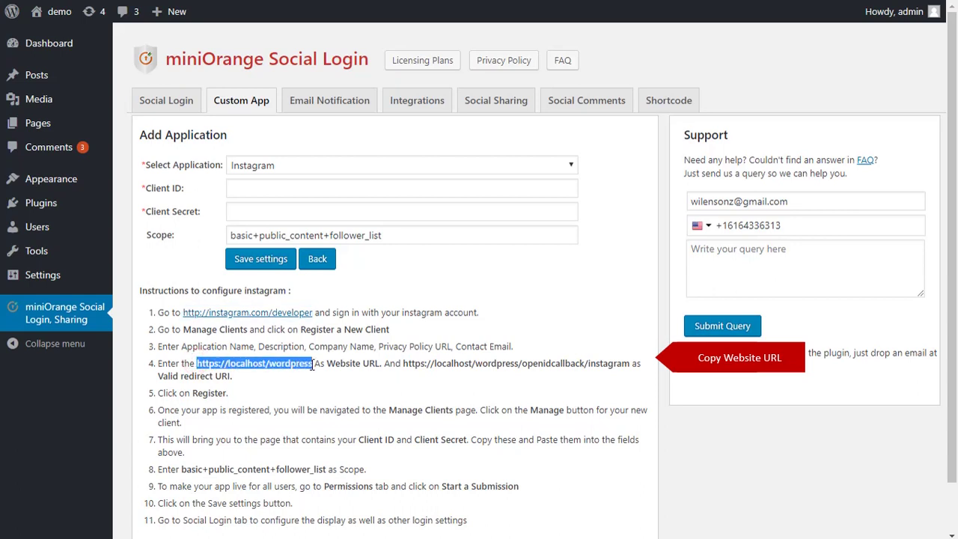
right_click(313, 366)
click(322, 375)
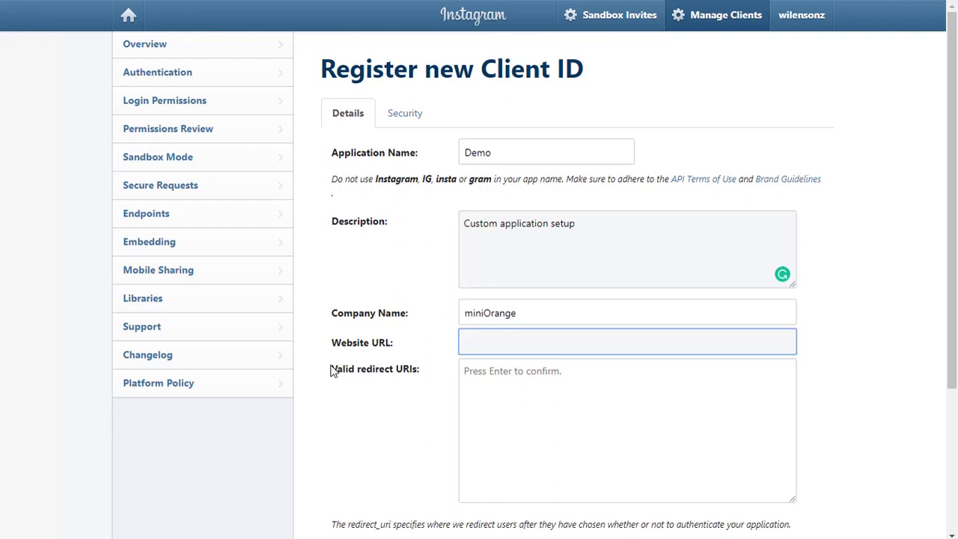
right_click(466, 336)
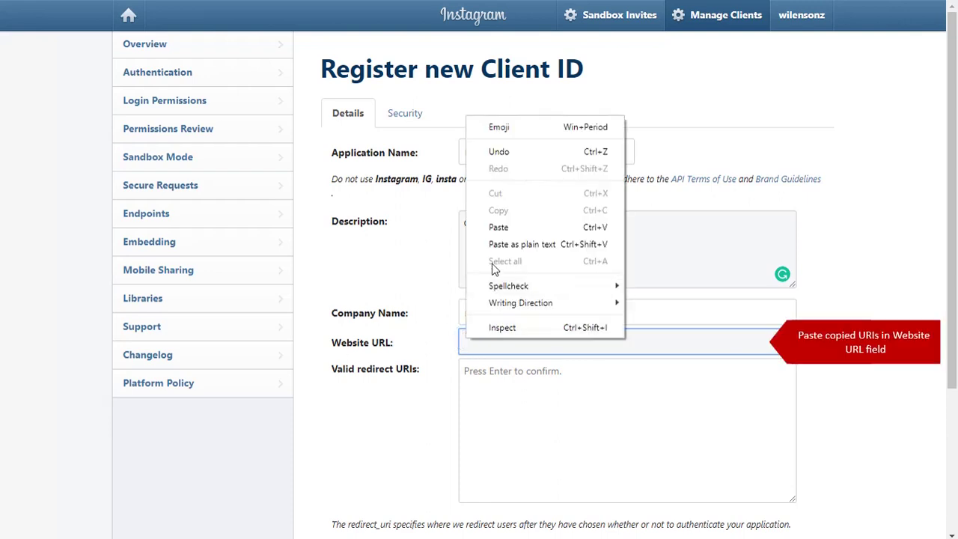
click(495, 227)
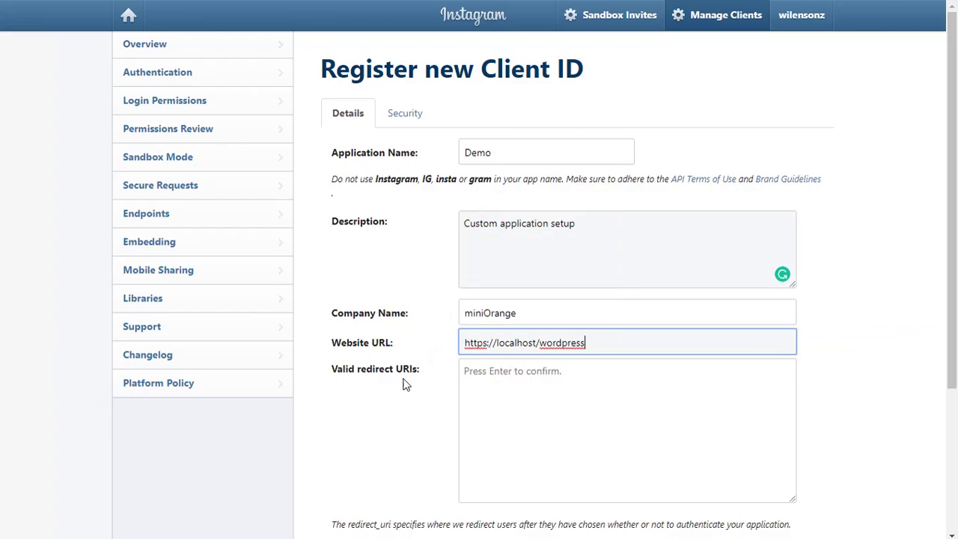
key(ctrl+Tab)
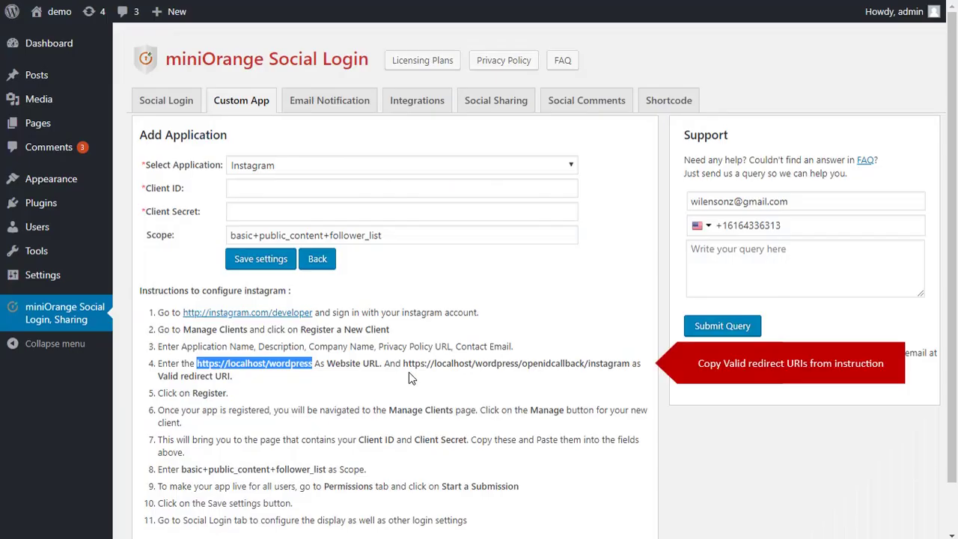
drag(405, 363, 629, 365)
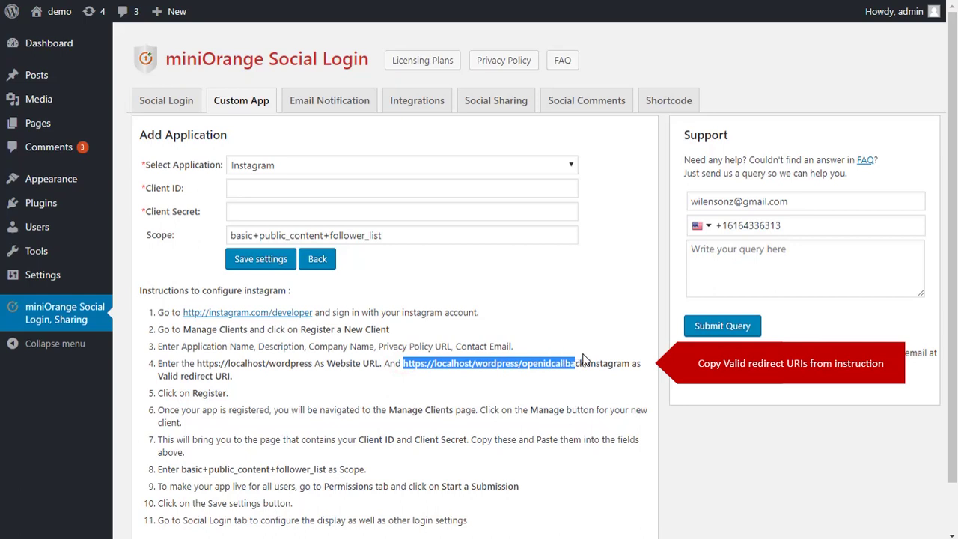
right_click(629, 364)
click(638, 375)
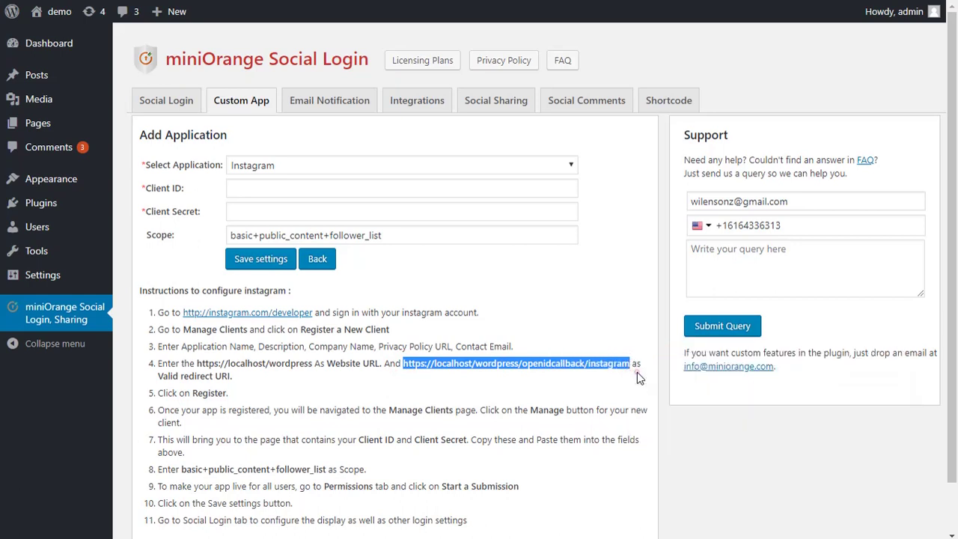
Paste the plugin's callback URL into the Demo client's Valid redirect URIs.
key(alt+Tab)
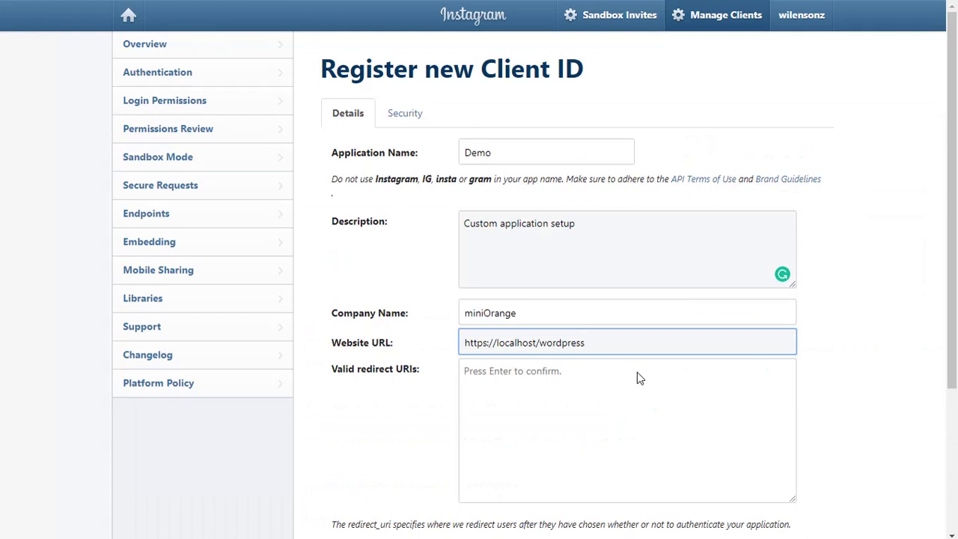
click(472, 372)
right_click(470, 373)
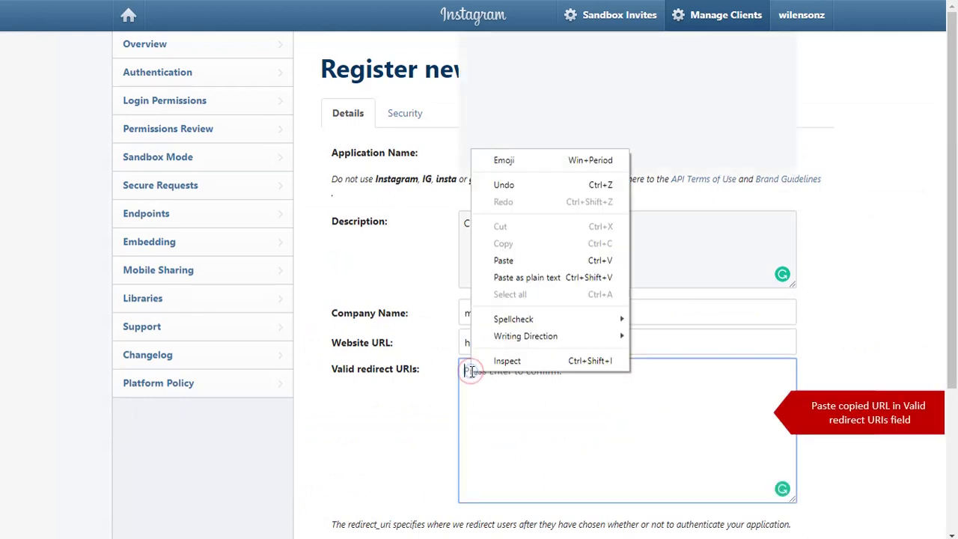
click(494, 262)
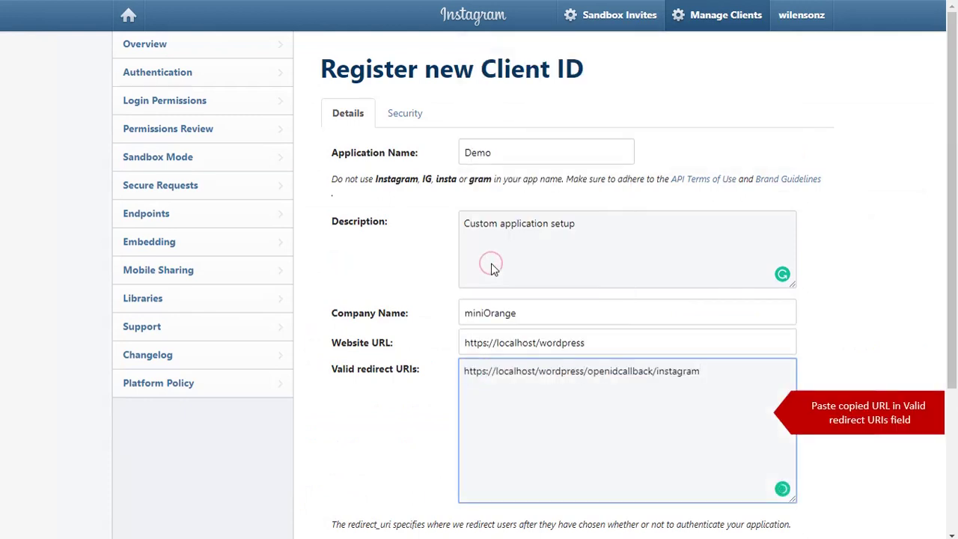
scroll(493, 264, down, 1)
scroll(493, 264, down, 3)
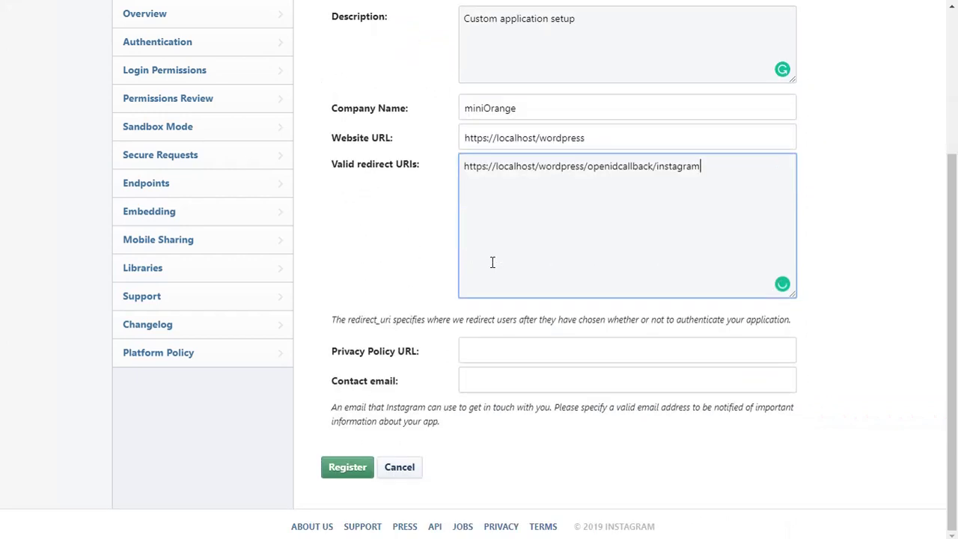
click(469, 352)
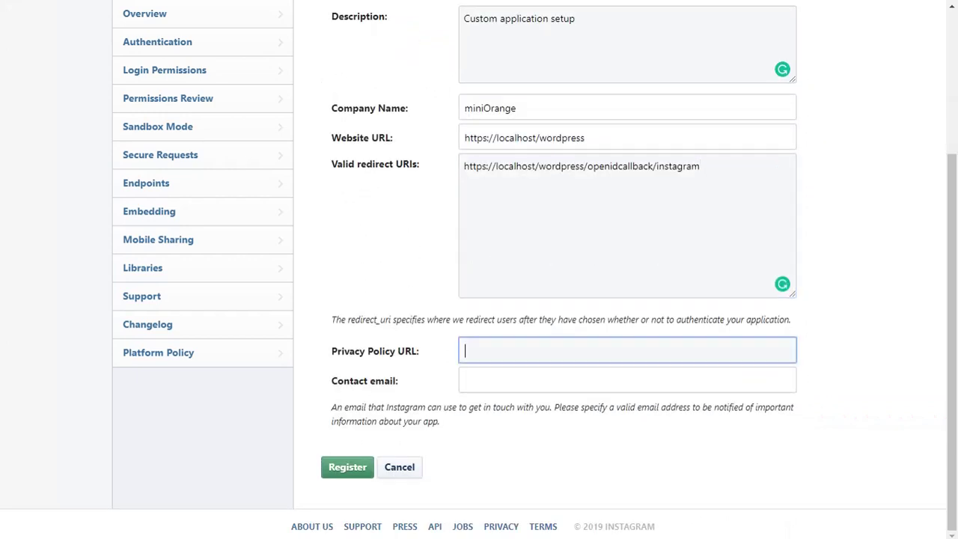
right_click(470, 354)
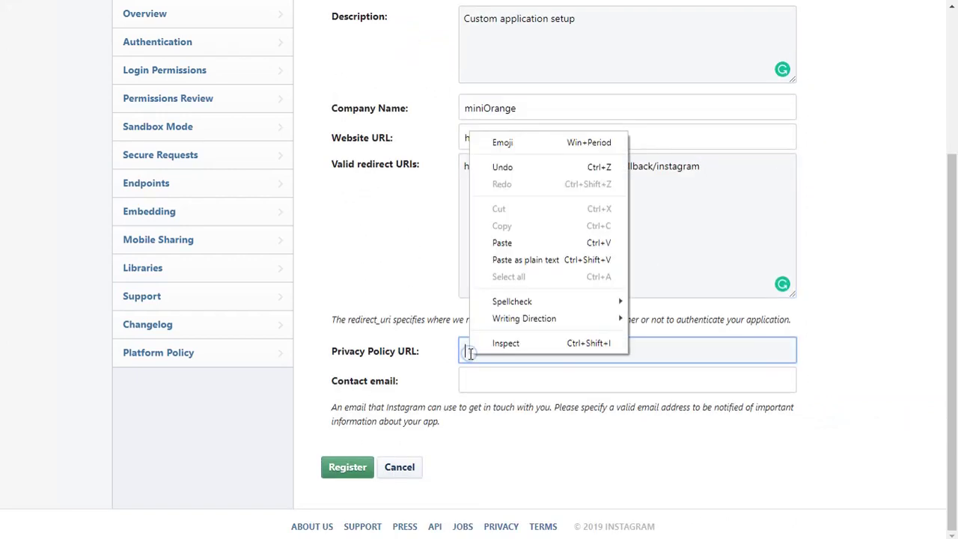
click(489, 245)
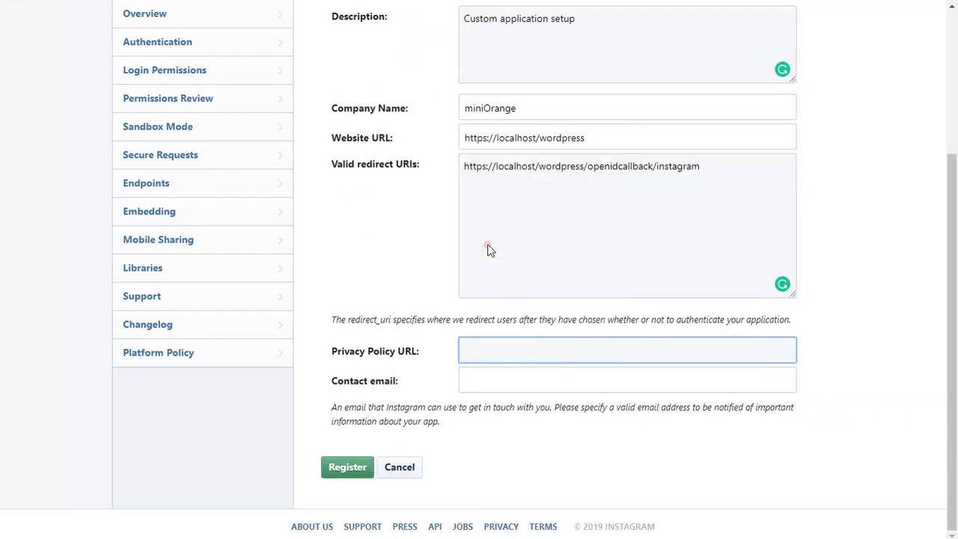
click(481, 375)
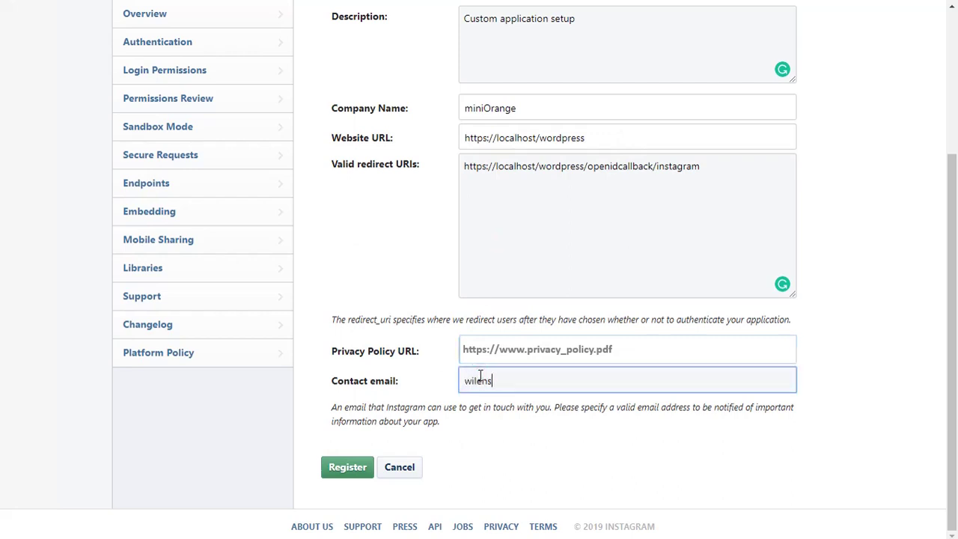
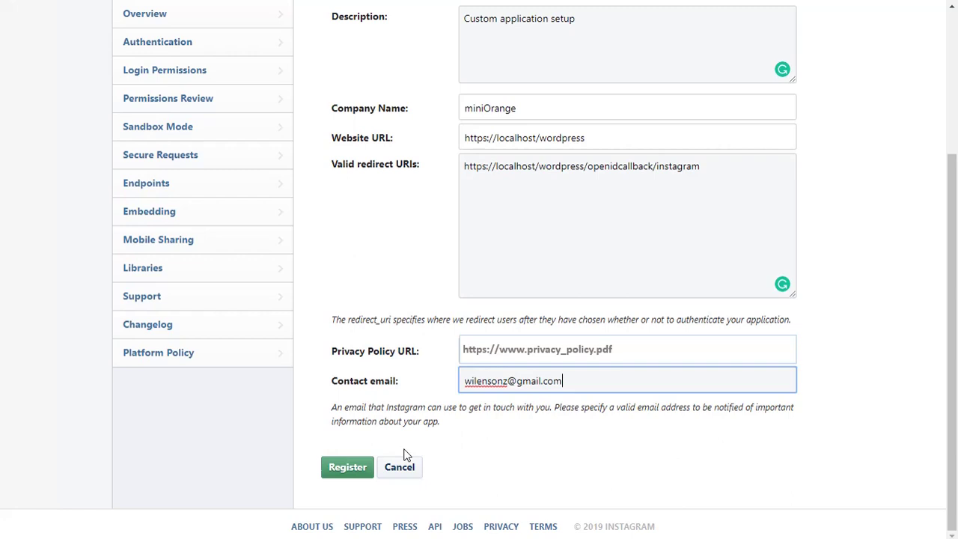
click(361, 472)
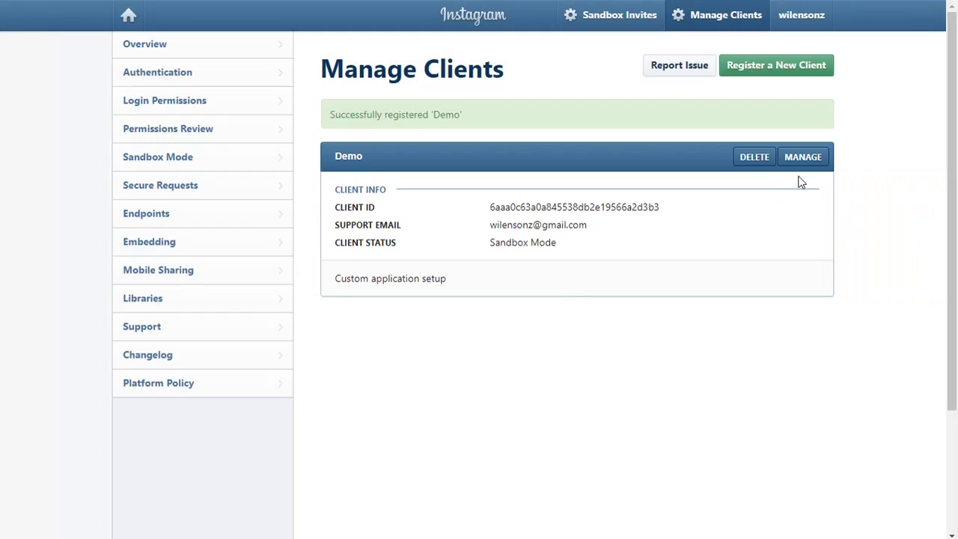
Copy the Demo client's Client ID into the plugin's Instagram Client ID field.
click(816, 158)
click(816, 159)
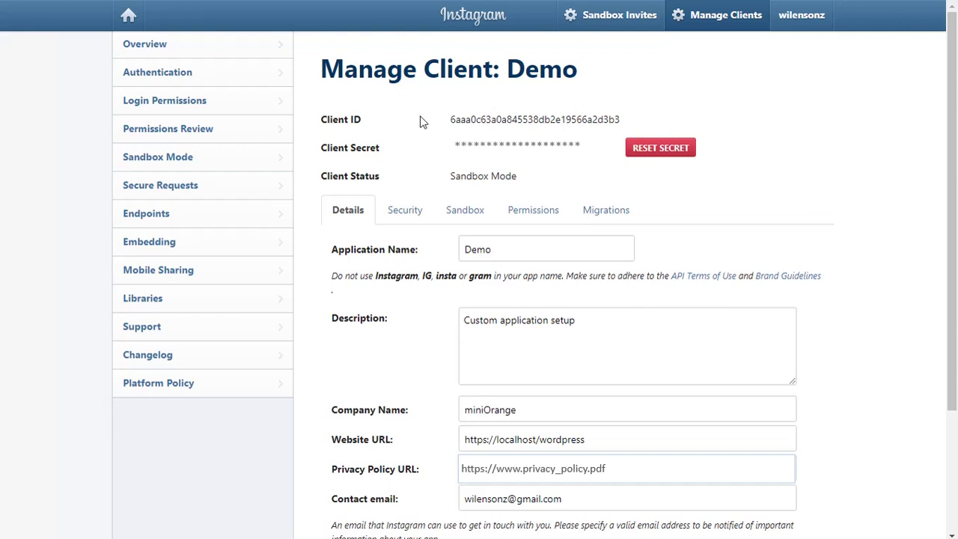
drag(451, 119, 621, 120)
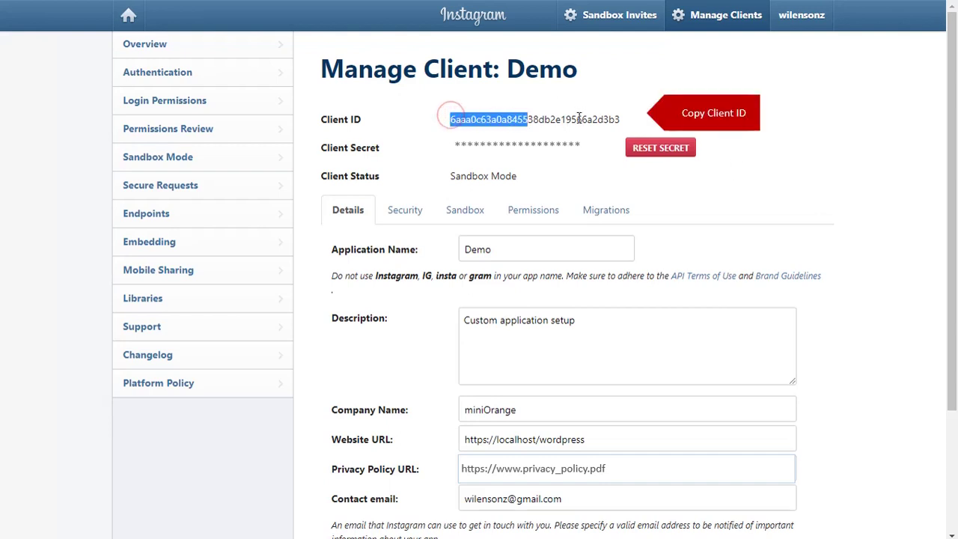
right_click(621, 120)
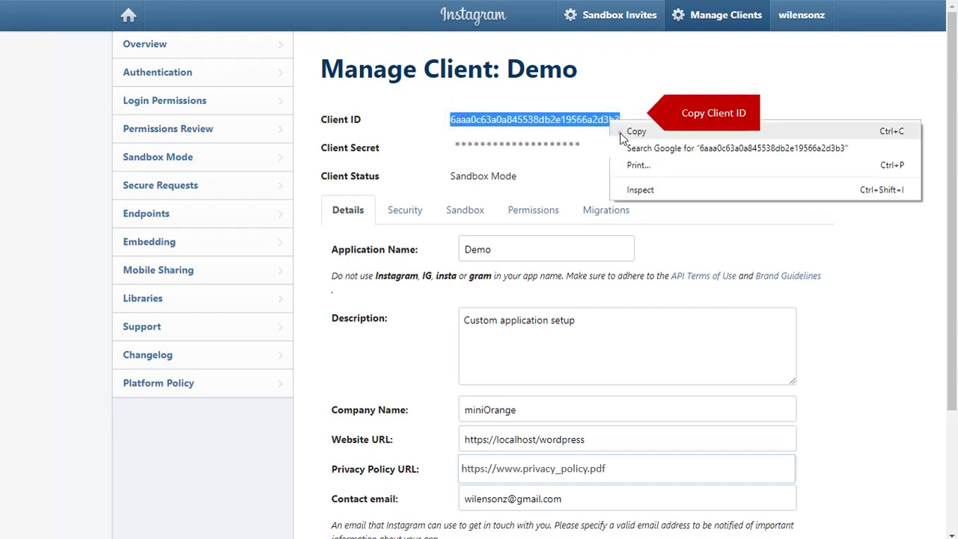
click(627, 130)
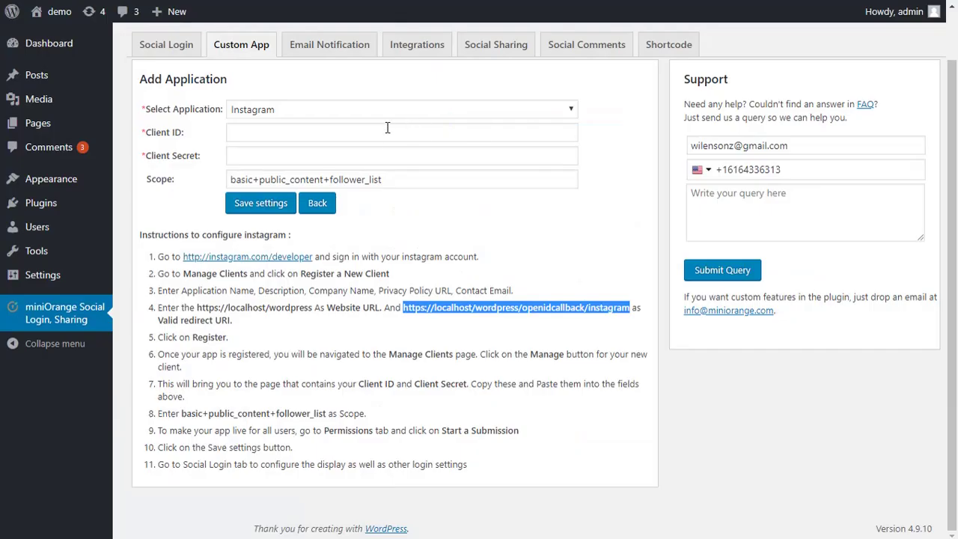
click(378, 133)
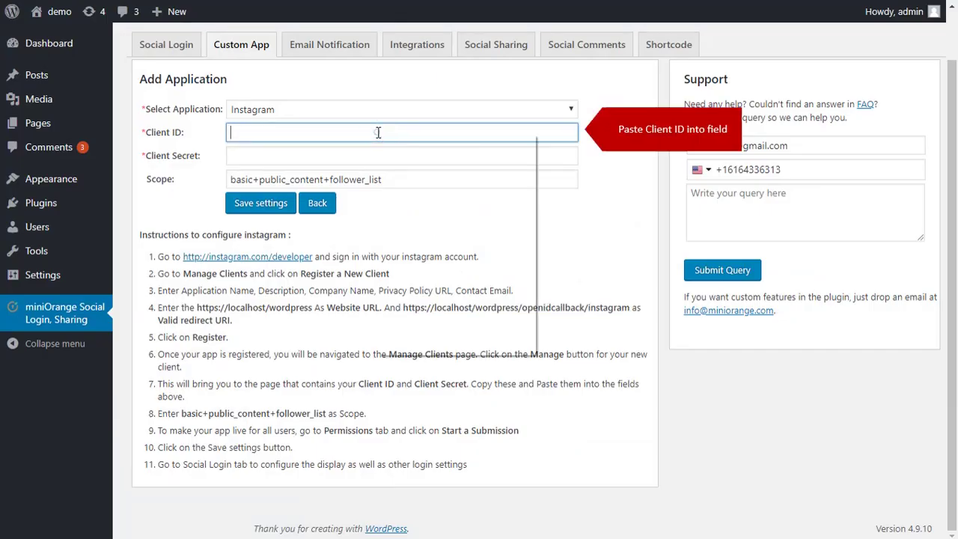
right_click(378, 133)
click(393, 246)
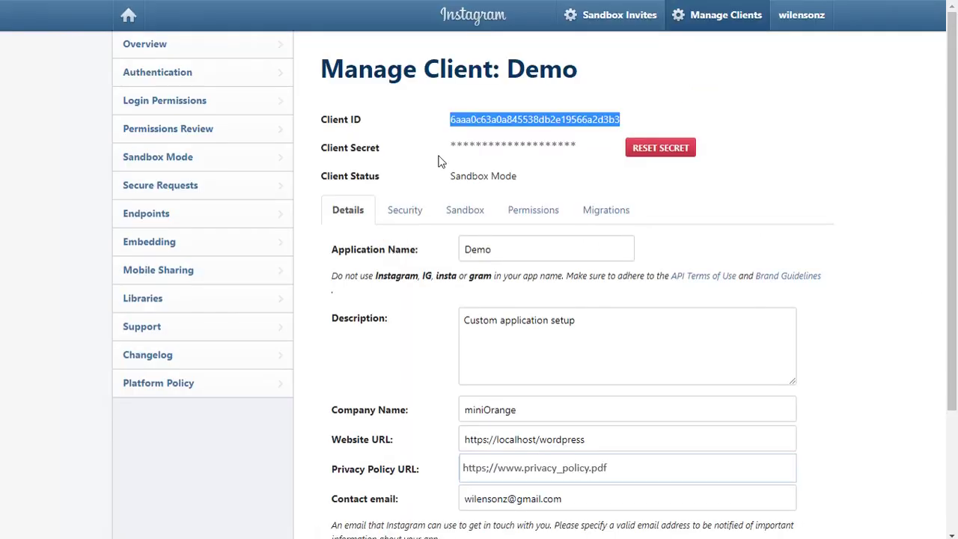
Copy the Demo client's Client Secret from Instagram Developer.
click(442, 150)
double_click(614, 147)
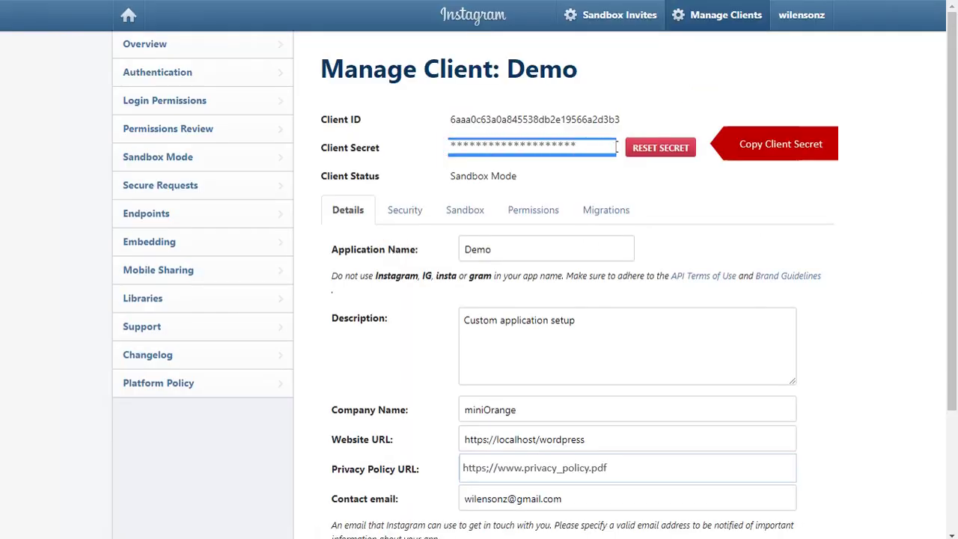
right_click(616, 146)
click(629, 158)
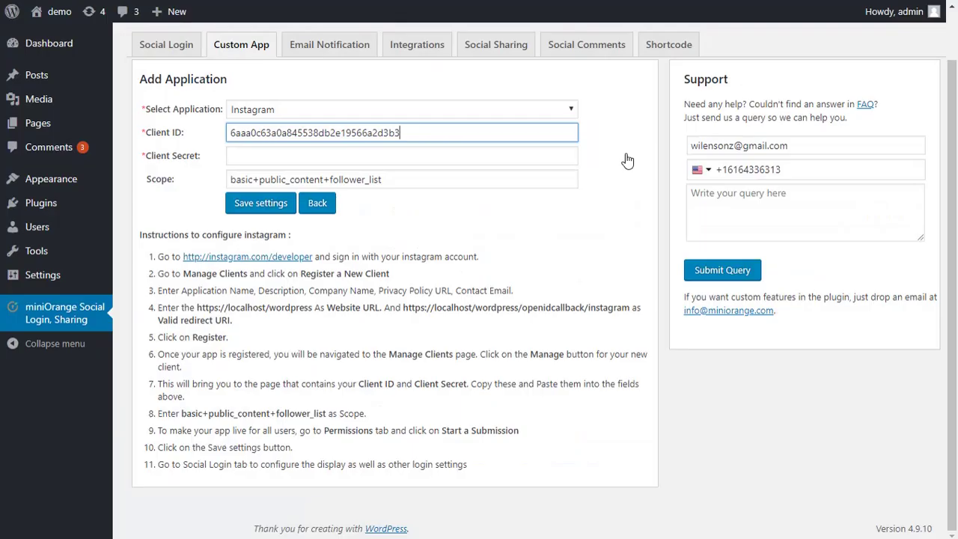
Paste the Demo Client Secret into the Custom App form's Client Secret field.
right_click(247, 156)
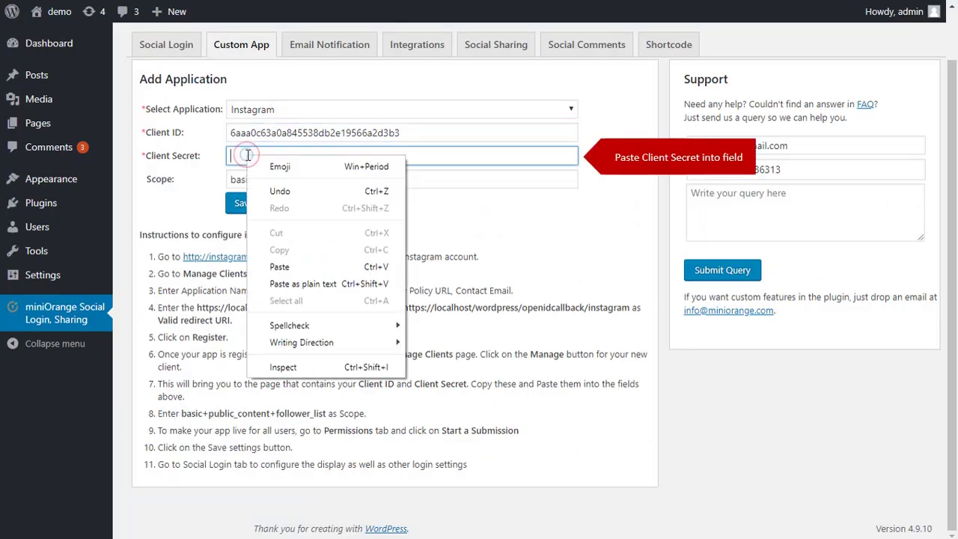
click(270, 267)
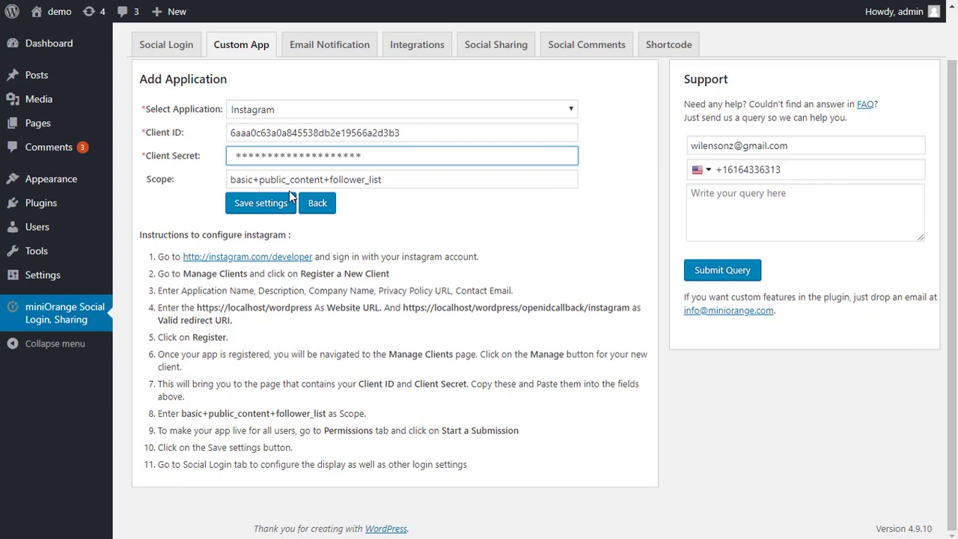
Save the Instagram custom app, then run Test Configuration on it.
click(286, 206)
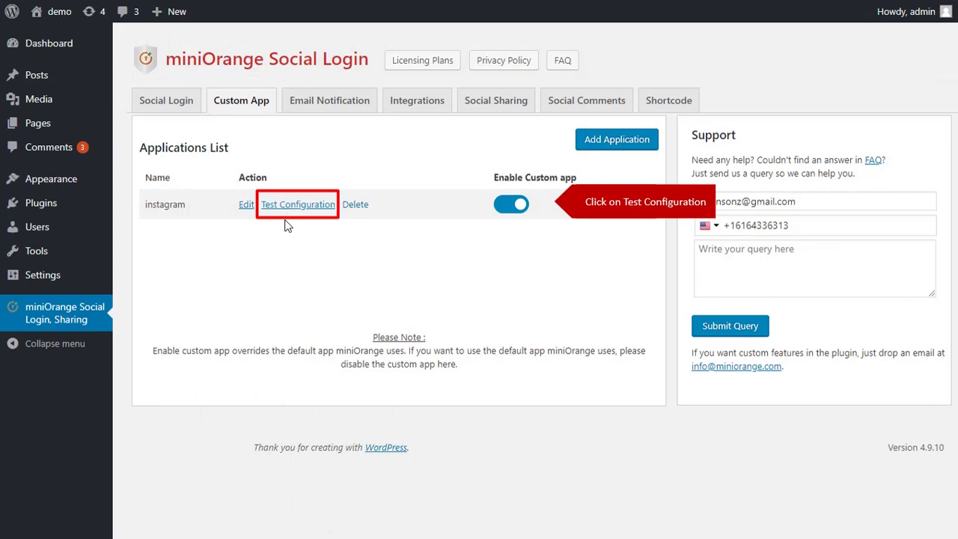
click(291, 206)
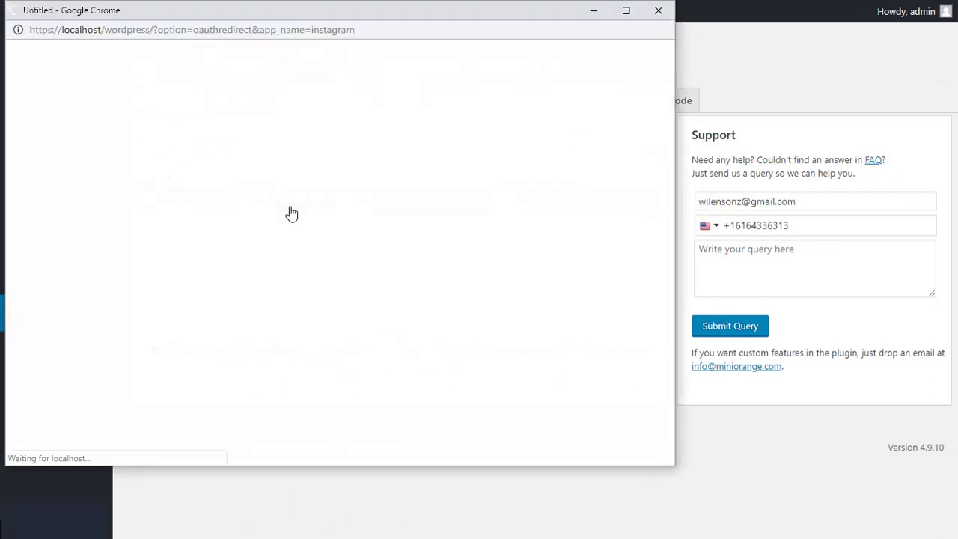